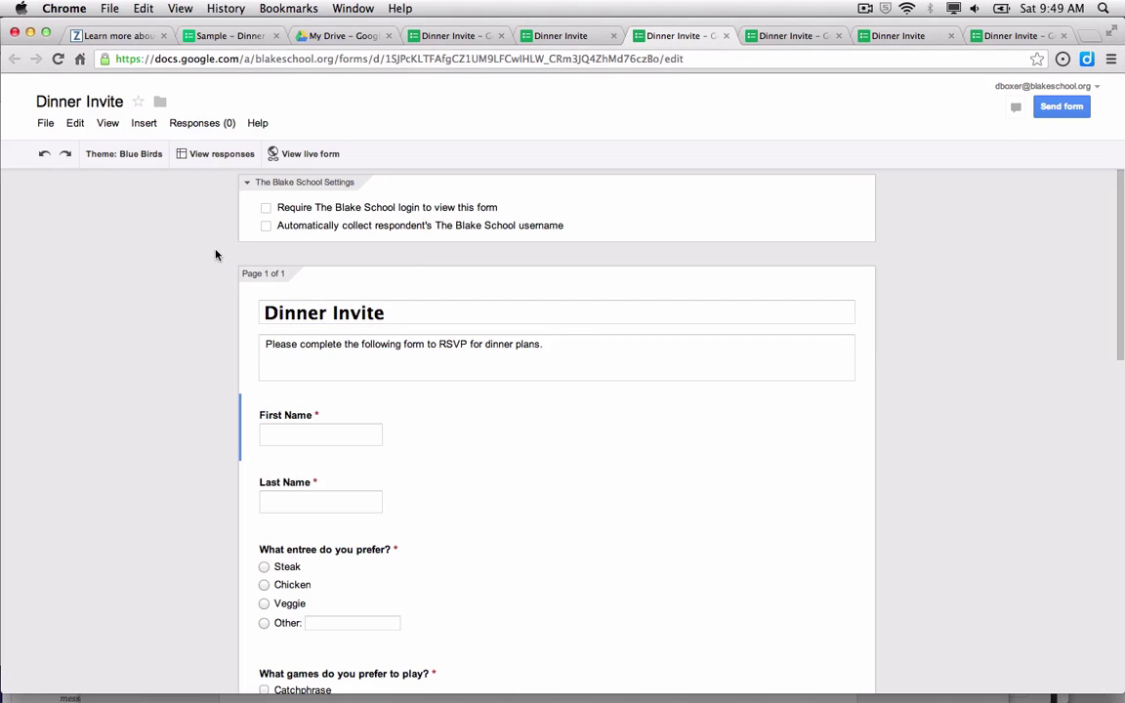
Step: Require The Blake School login for Dinner Invite, then copy the live form's web address
left_click(294, 211)
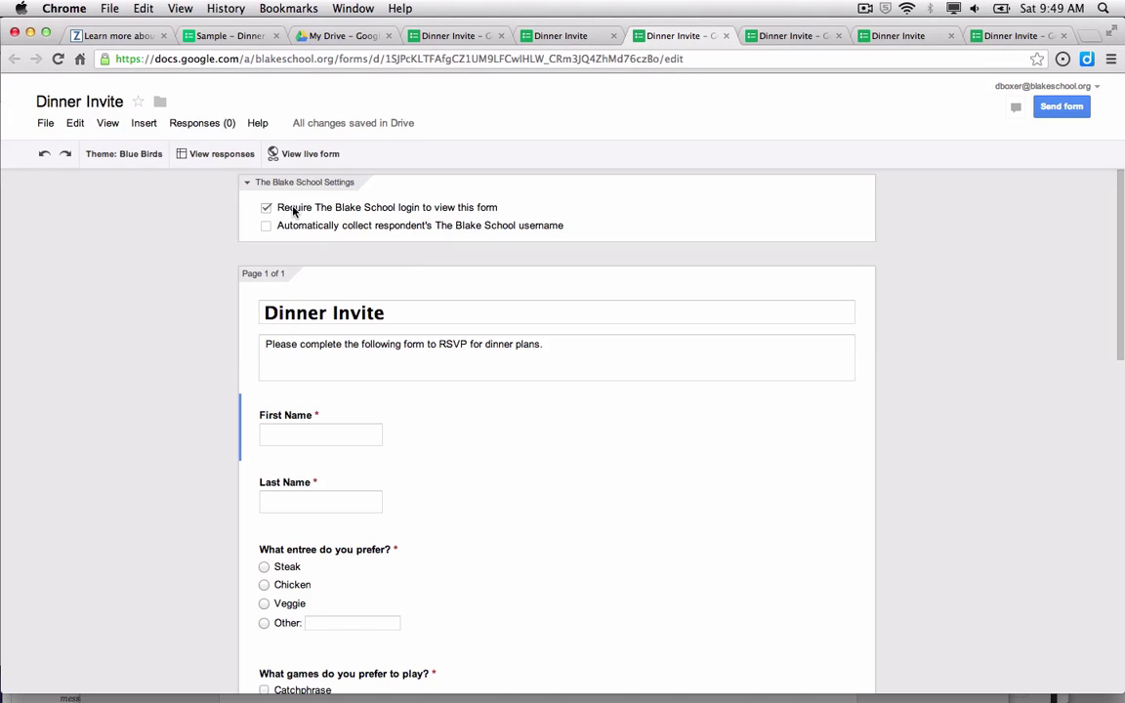
left_click(548, 36)
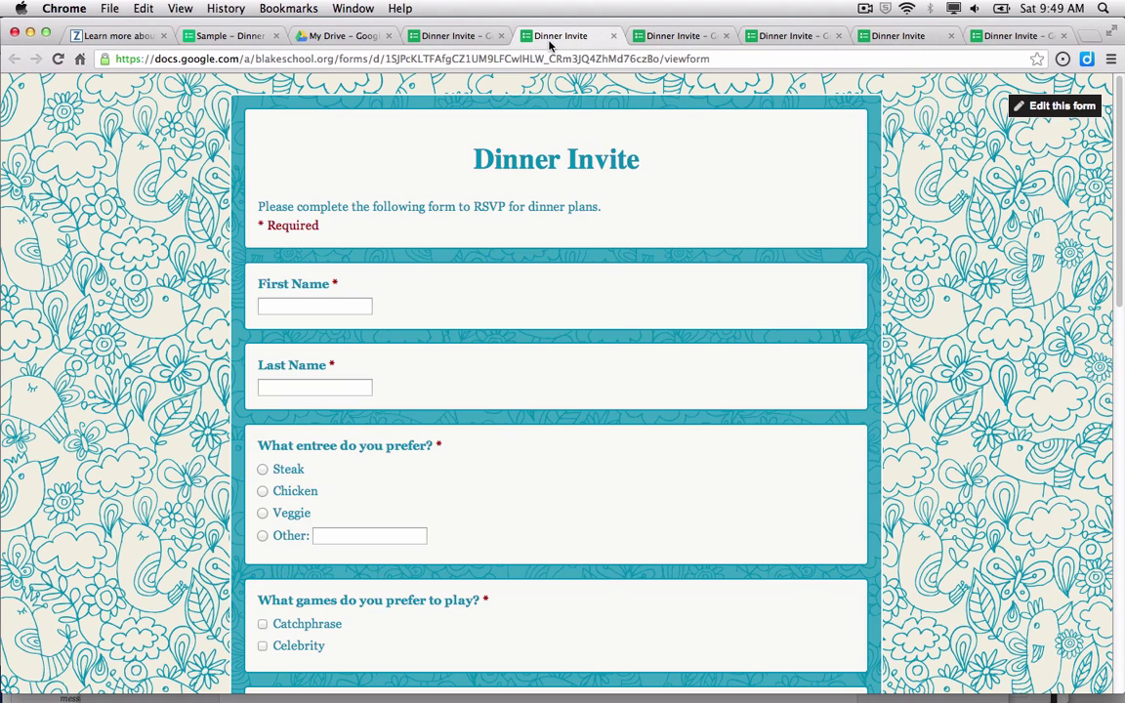
left_click(539, 58)
key("super+c")
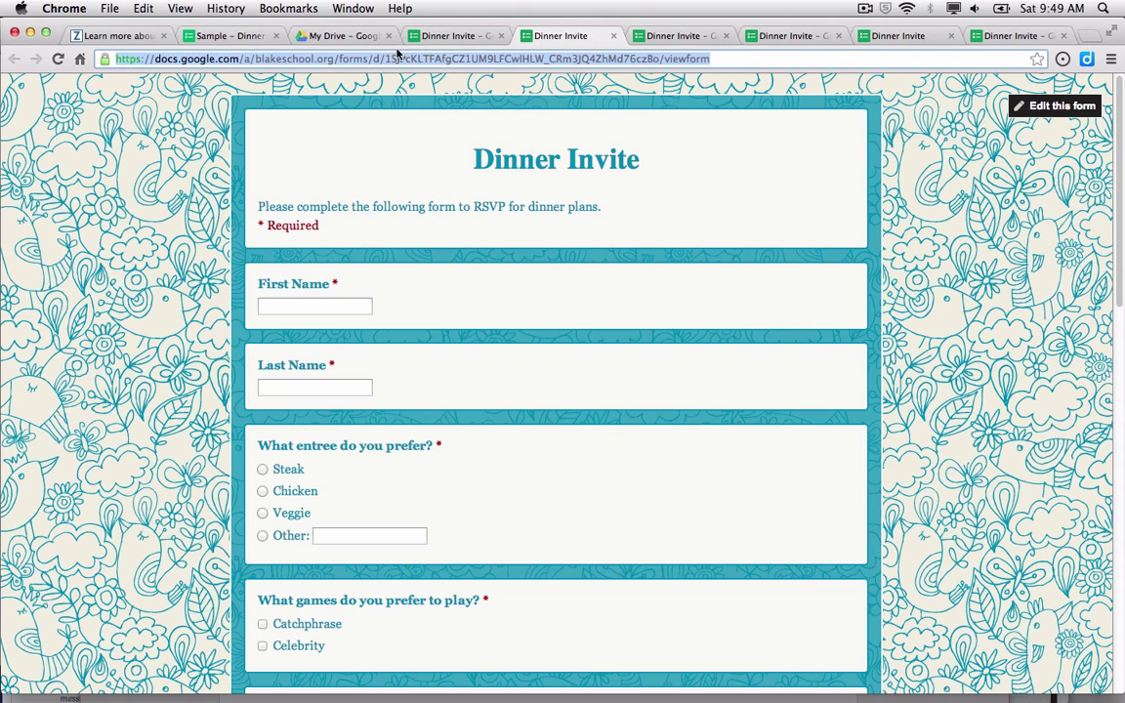
left_click(144, 8)
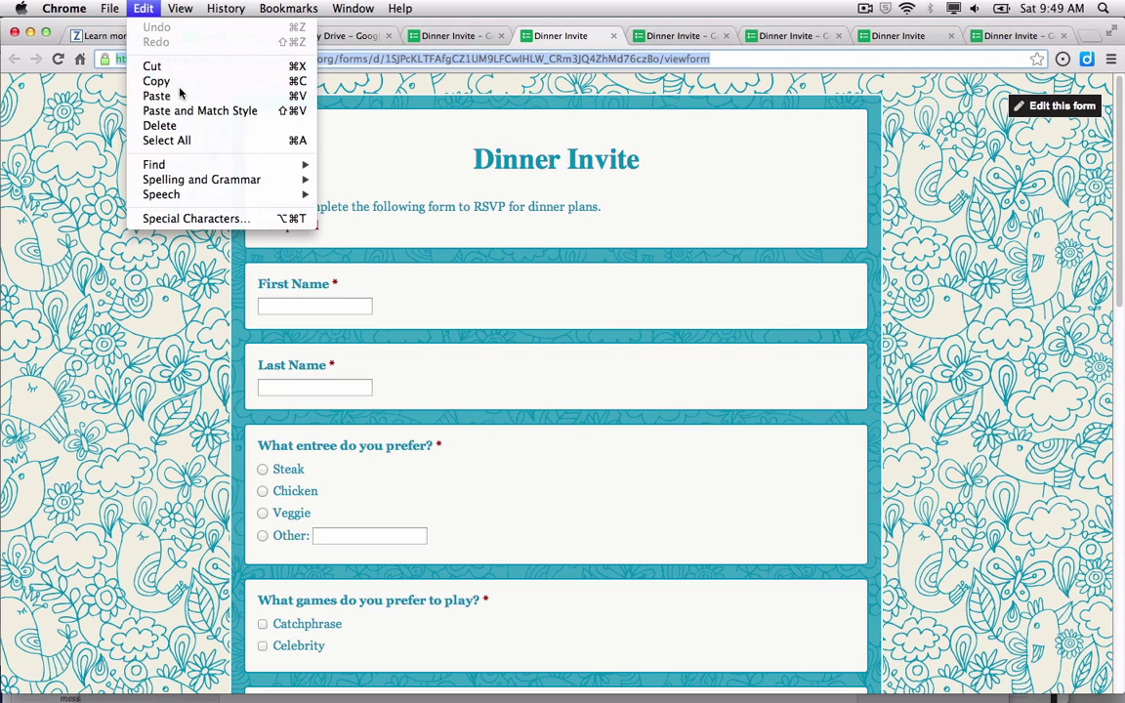
left_click(180, 86)
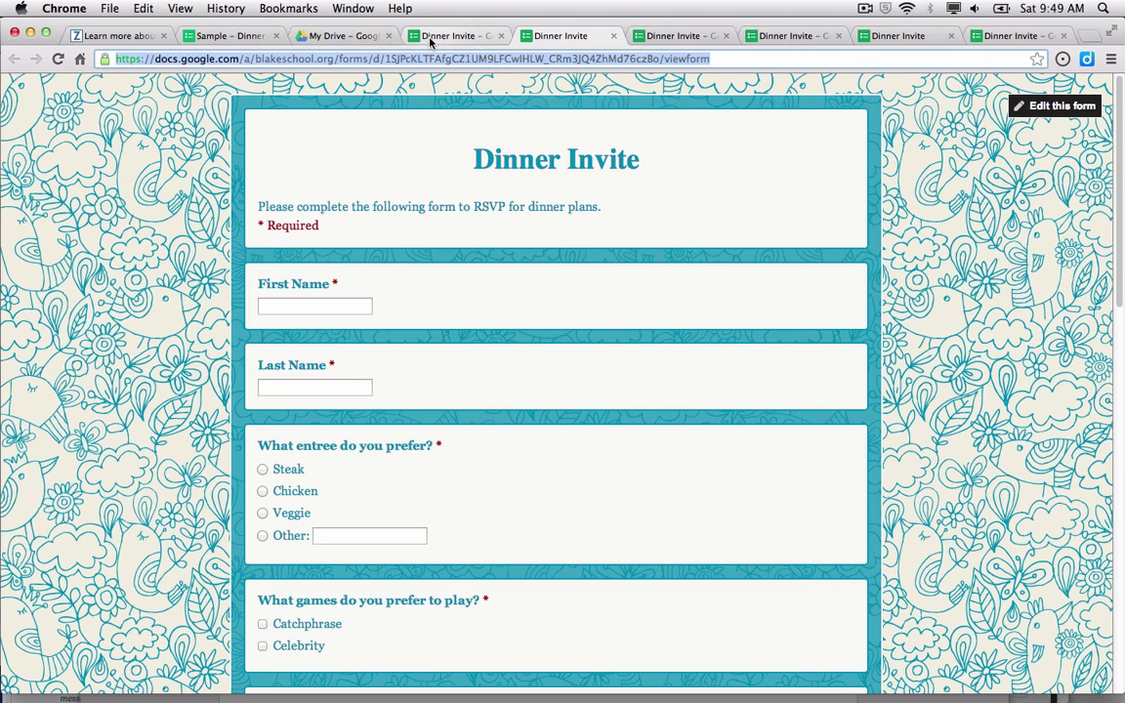
Step: Paste the Dinner Invite form link into a popped-out Gmail compose window, then return to the editor
left_click(363, 37)
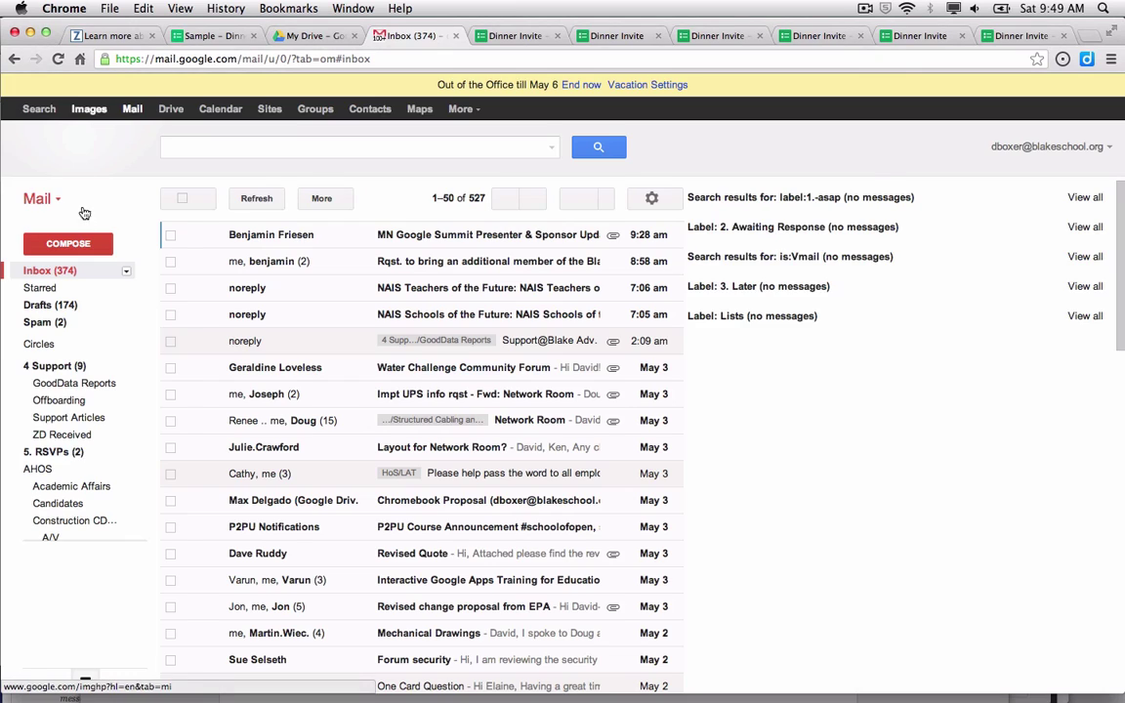
left_click(67, 243)
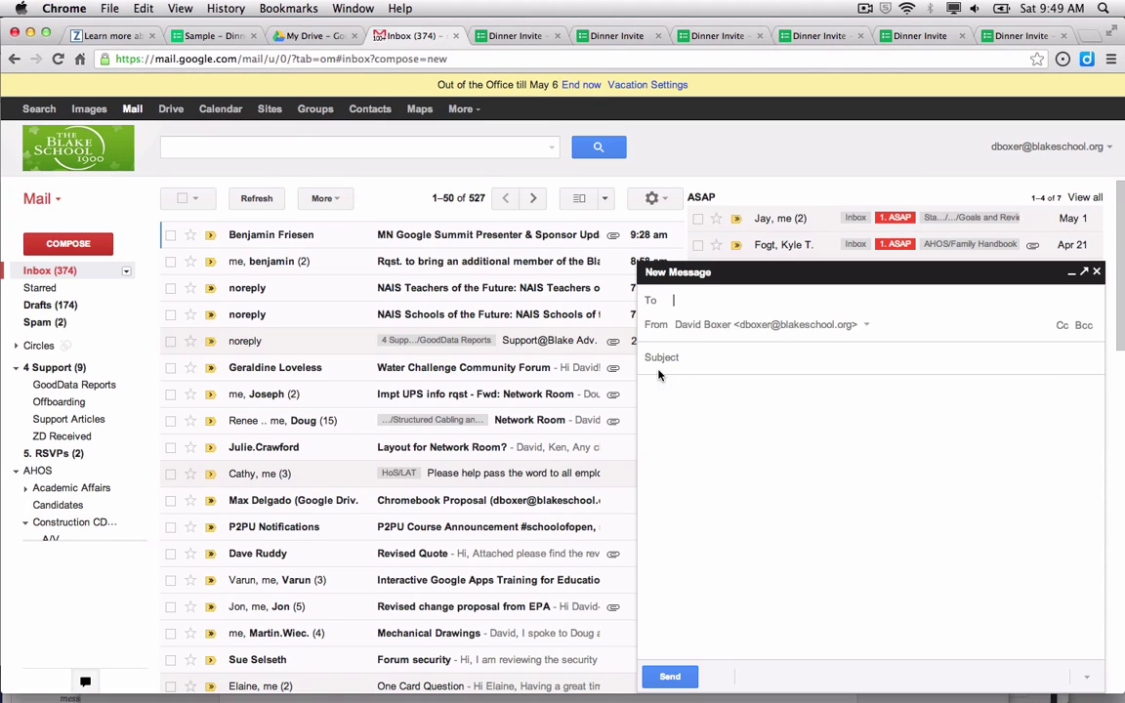
left_click(1084, 274)
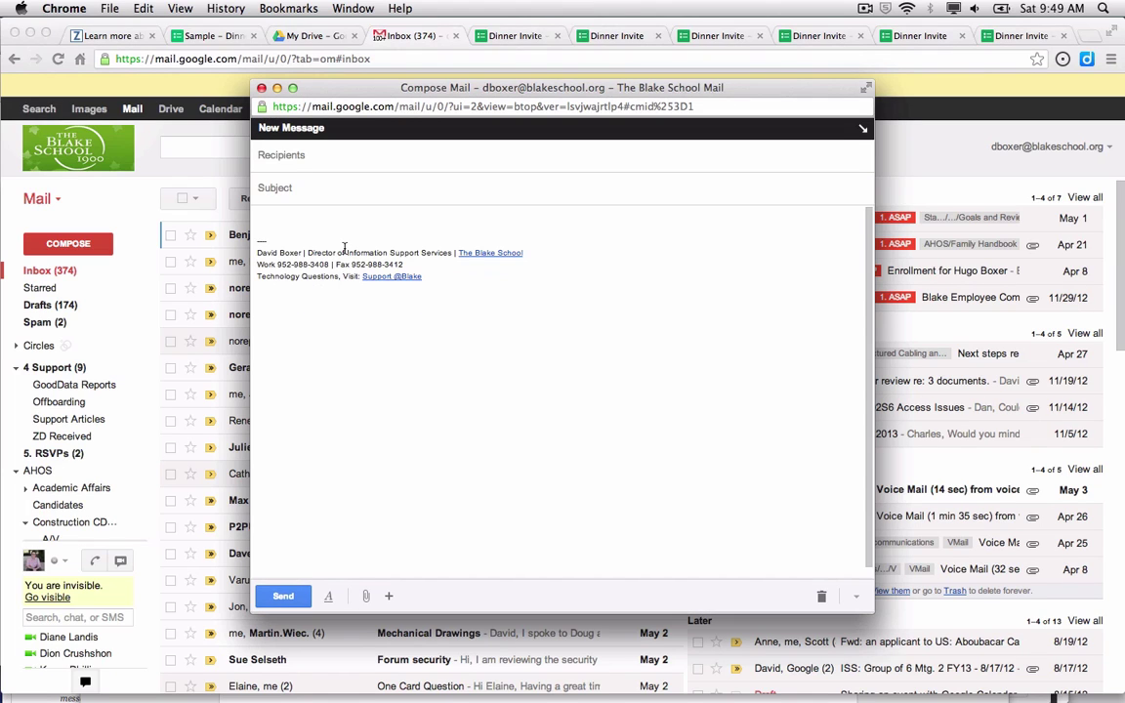
left_click(332, 230)
key("super+v")
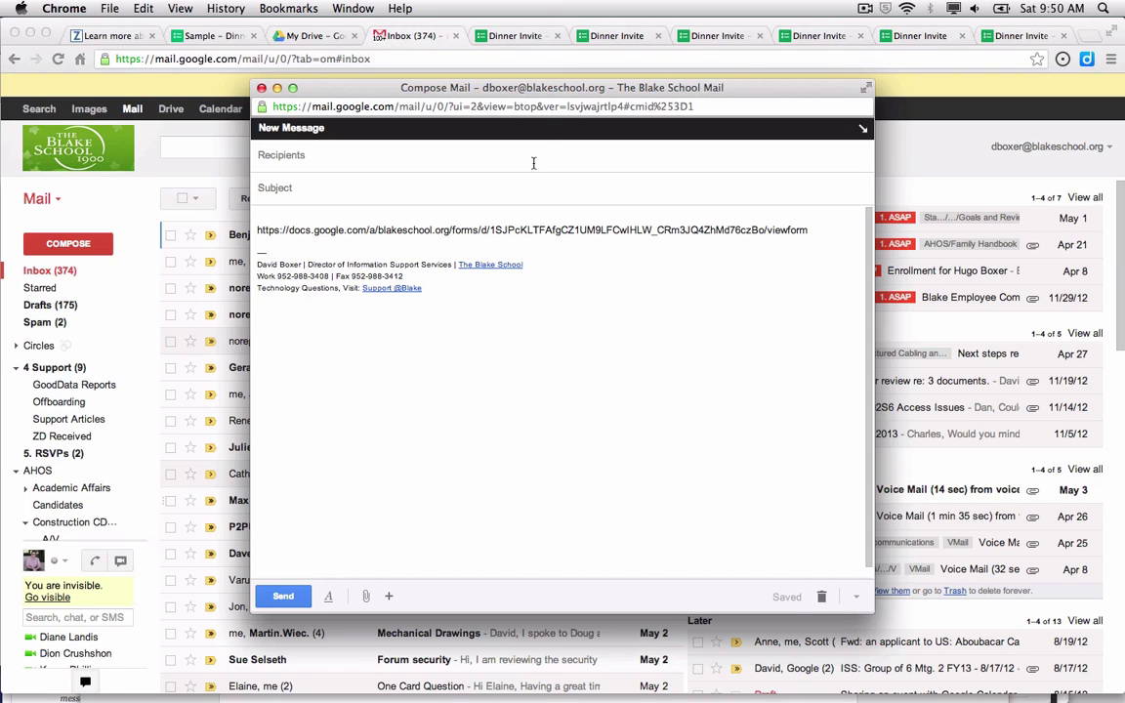
left_click(503, 35)
left_click(503, 36)
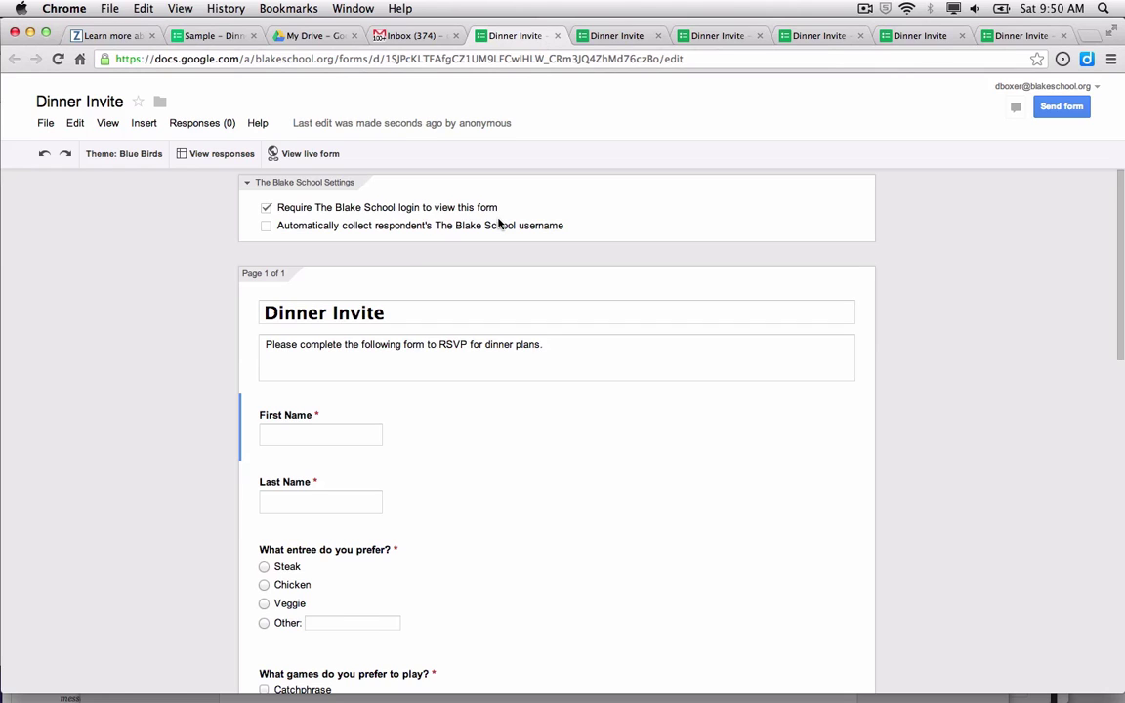
key("super+Tab")
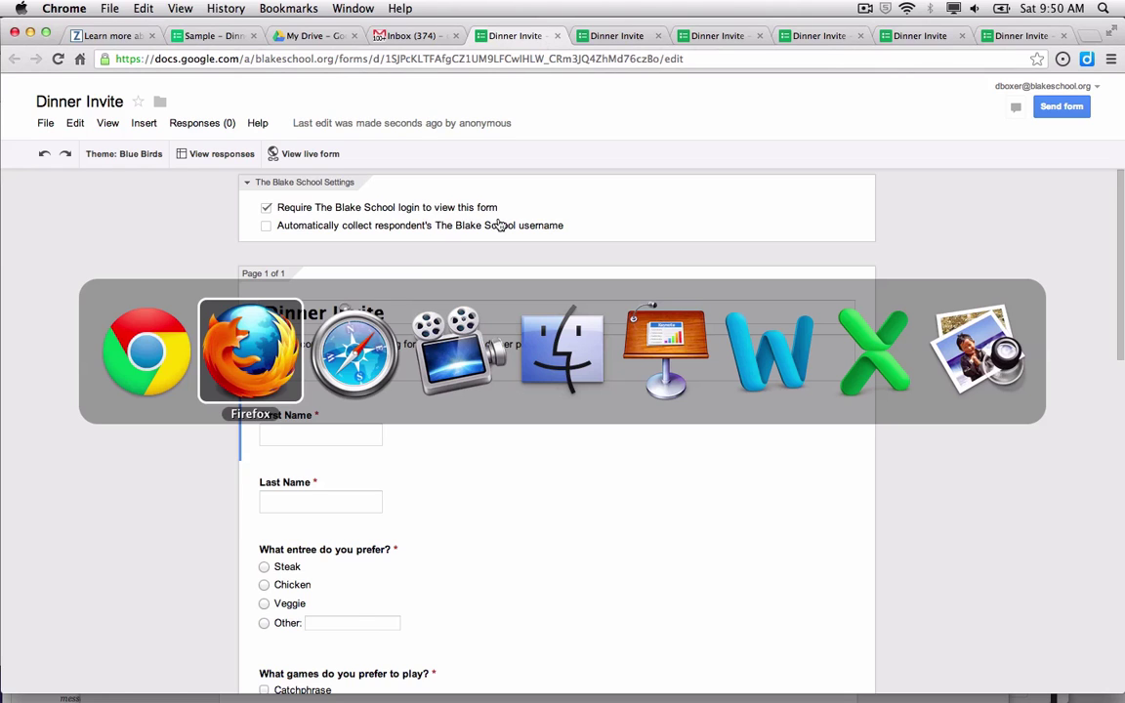
key("super+Tab")
left_click(222, 348)
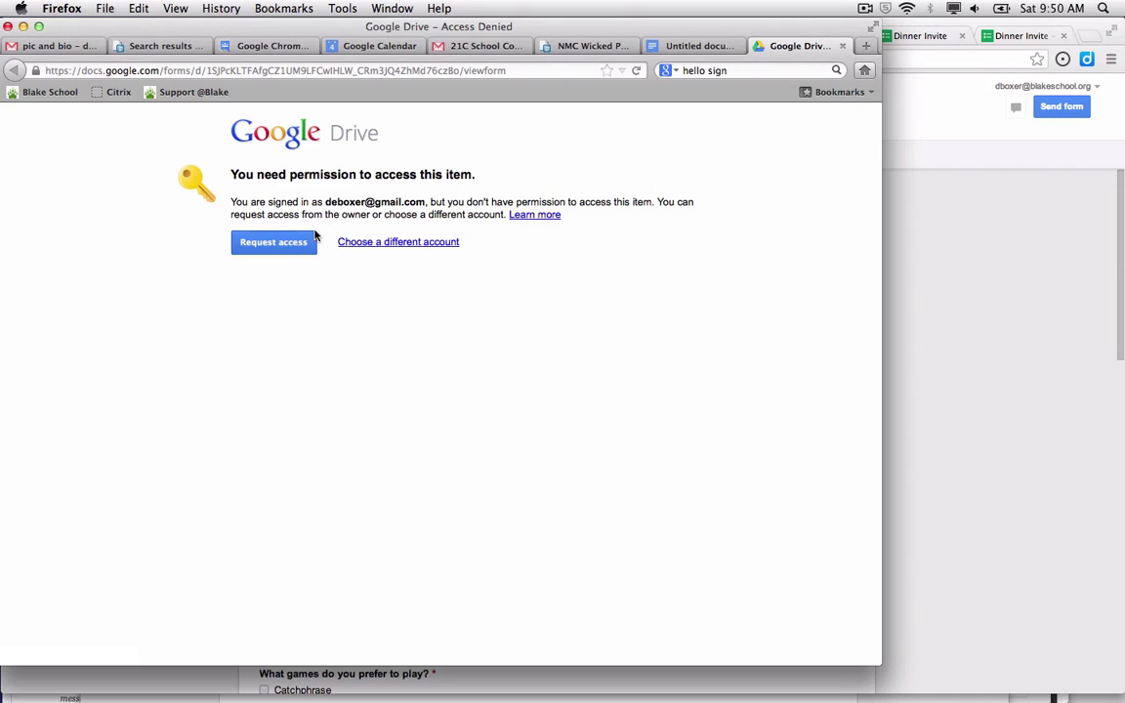
left_click(1003, 240)
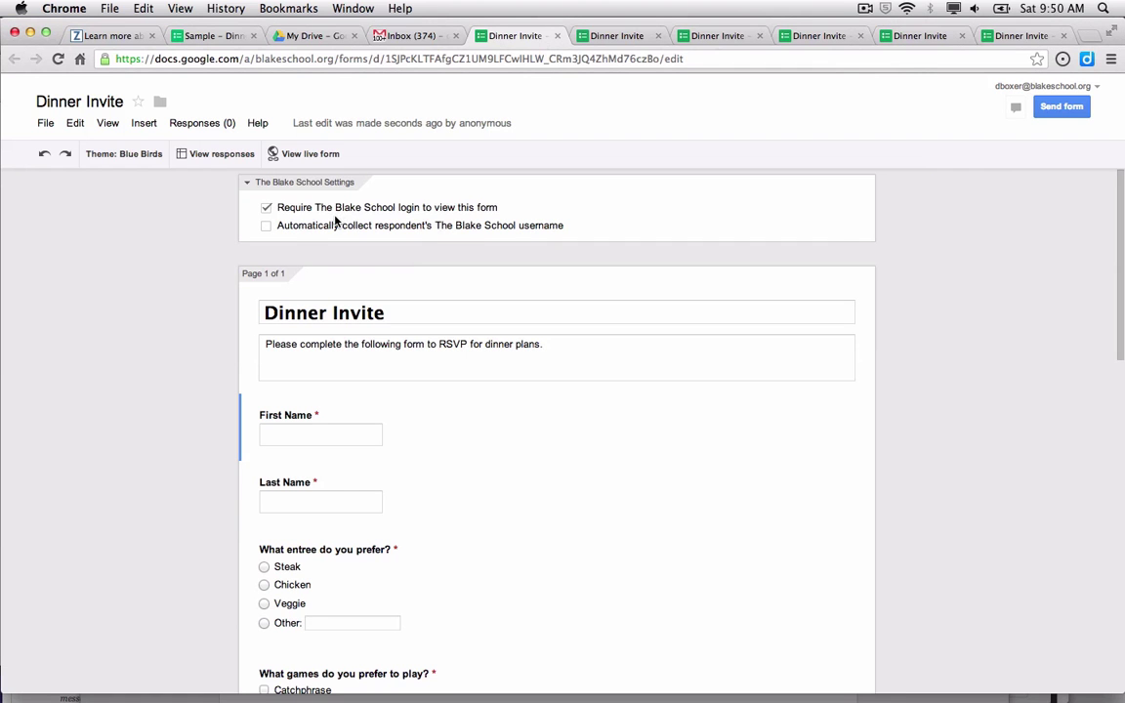
Step: Uncheck 'Require The Blake School login' and confirm opening the form to users outside the domain
left_click(267, 207)
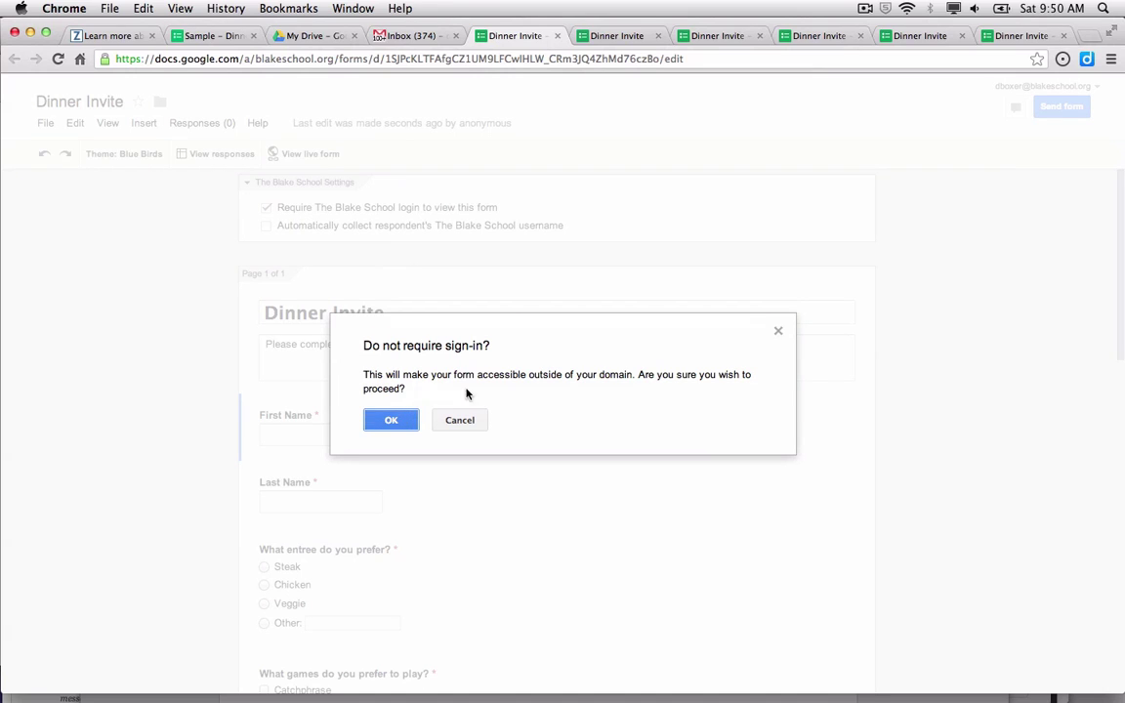
left_click(393, 422)
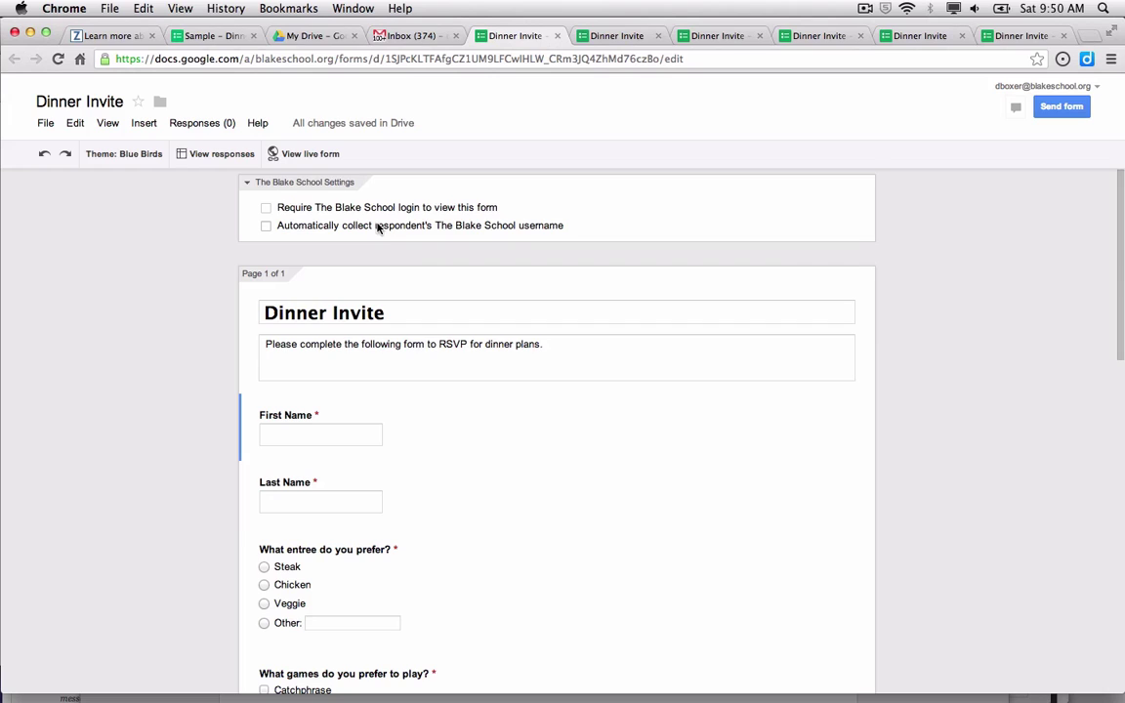
scroll(378, 227, "down", 1)
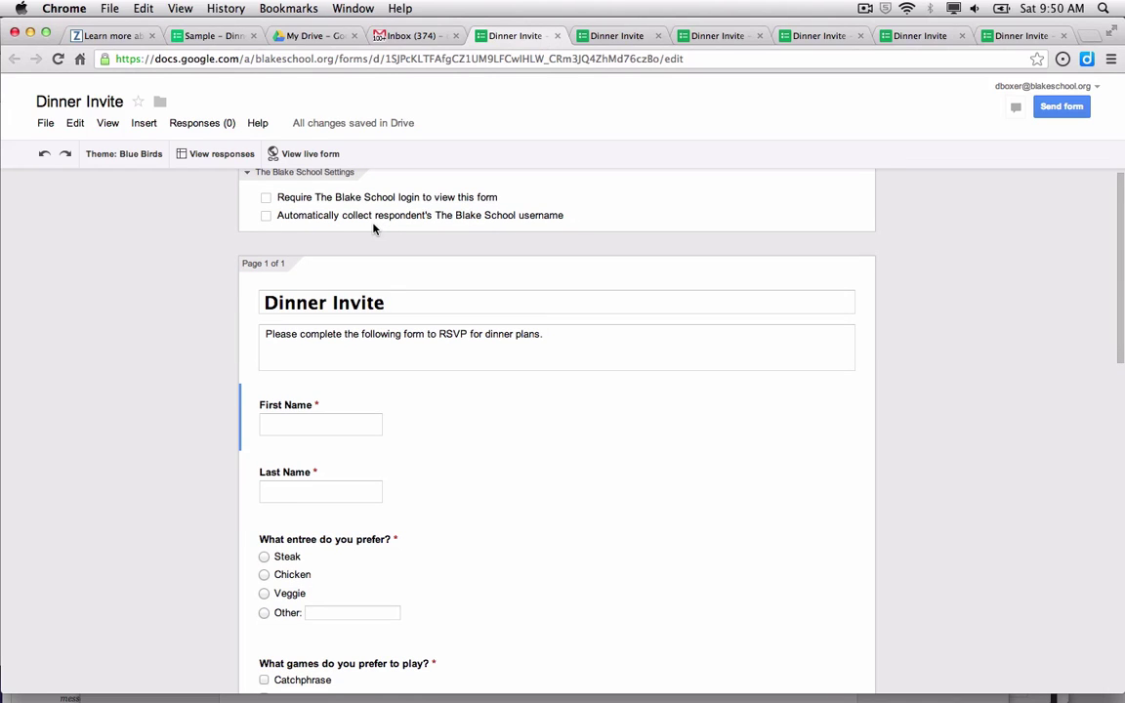
scroll(272, 257, "up", 1)
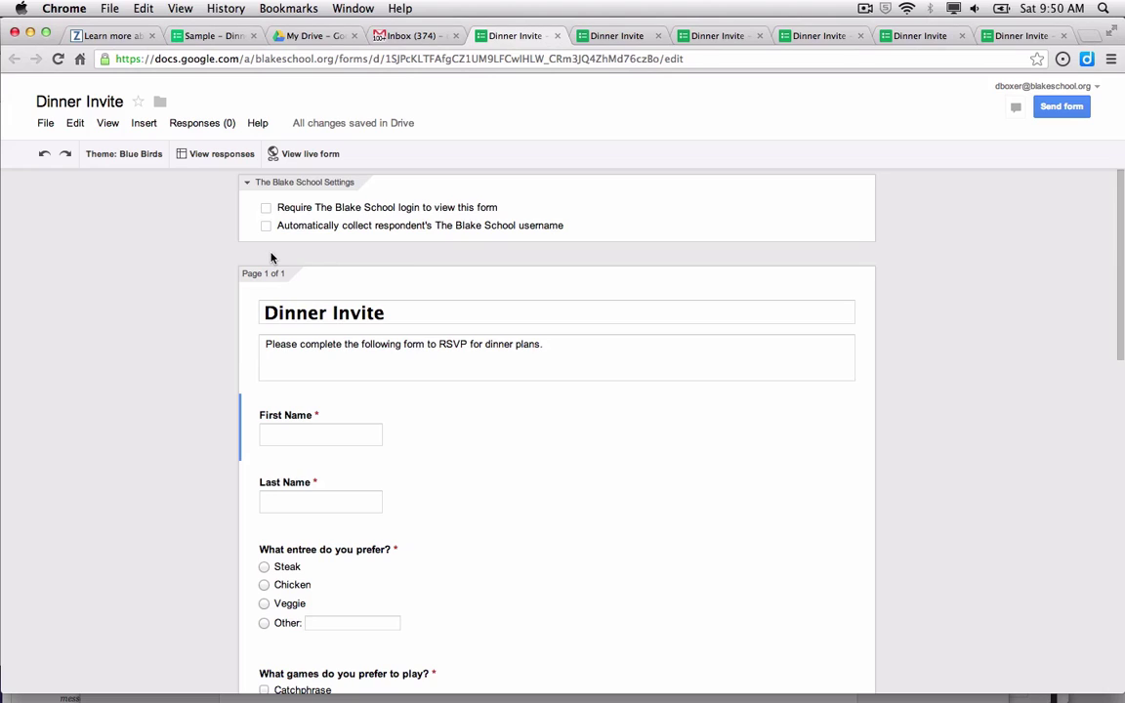
Step: Copy the live Dinner Invite form's address and load it in Firefox
left_click(274, 153)
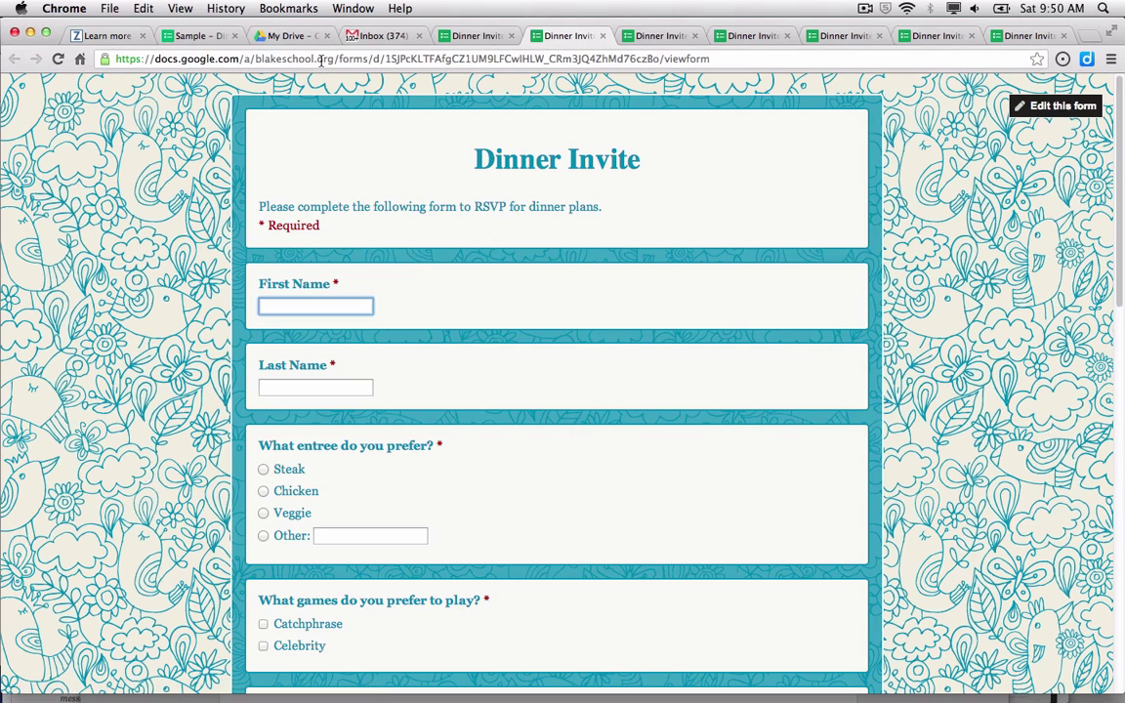
left_click(322, 61)
key("super+c")
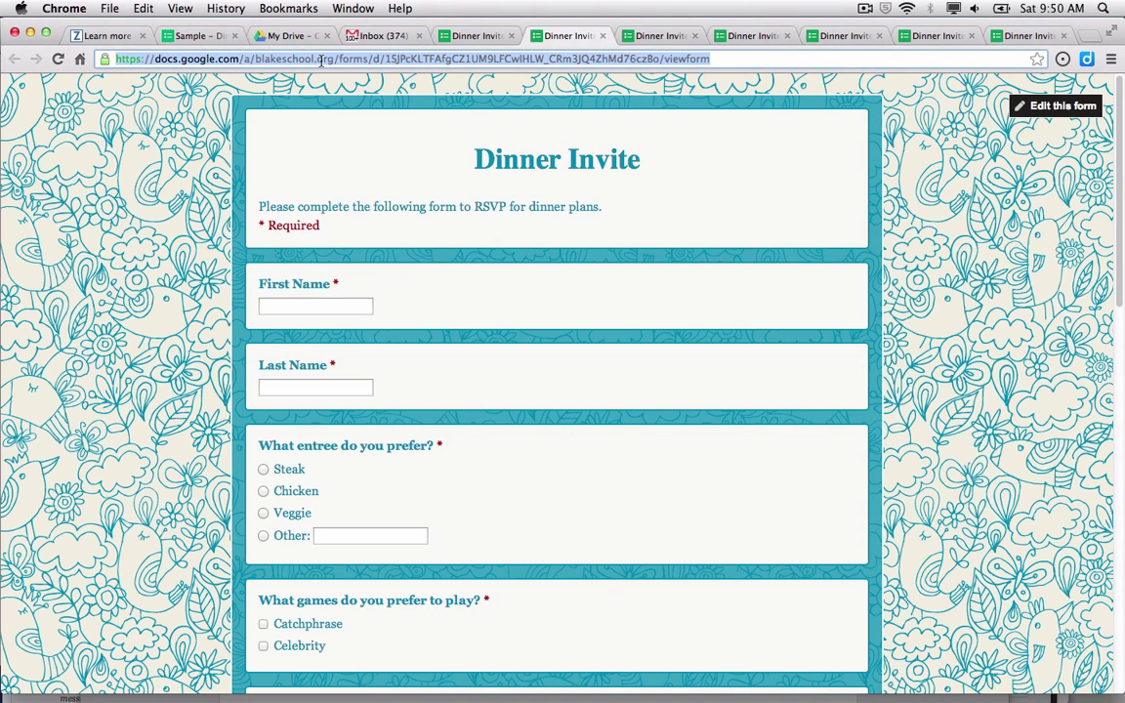
key("super+Tab")
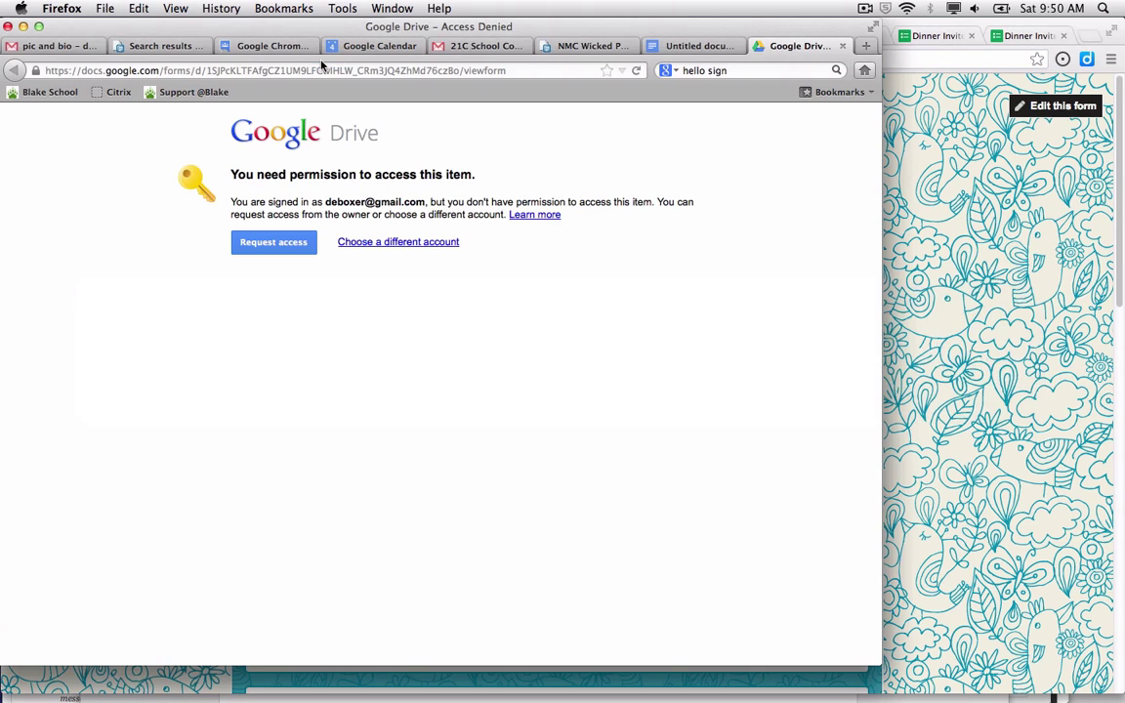
left_click(322, 67)
key("super+v")
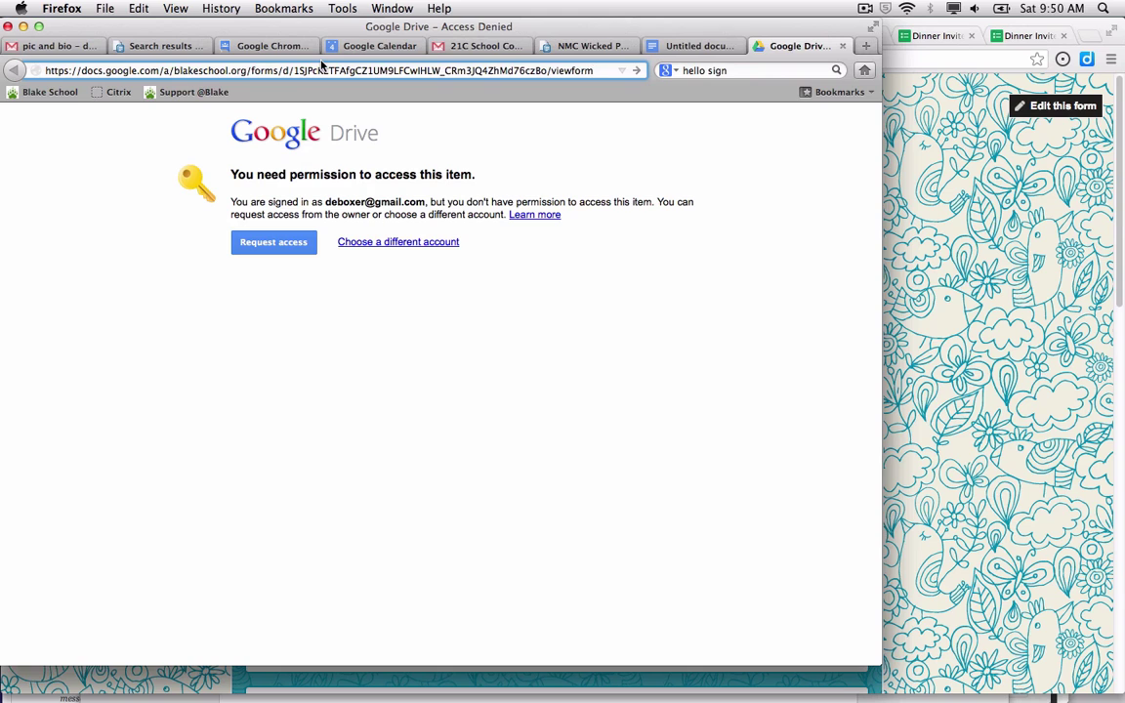
key("Return")
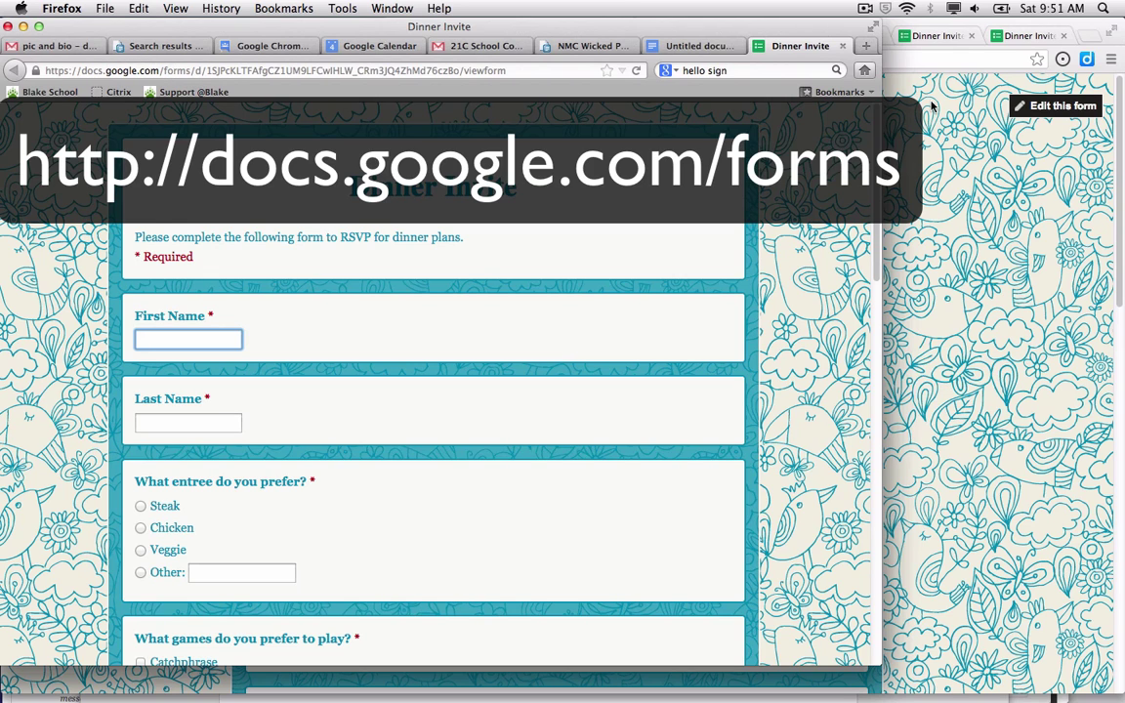
Step: Re-enable 'Require The Blake School login to view this form' and reload Firefox to see Access Denied
left_click(925, 162)
left_click(452, 30)
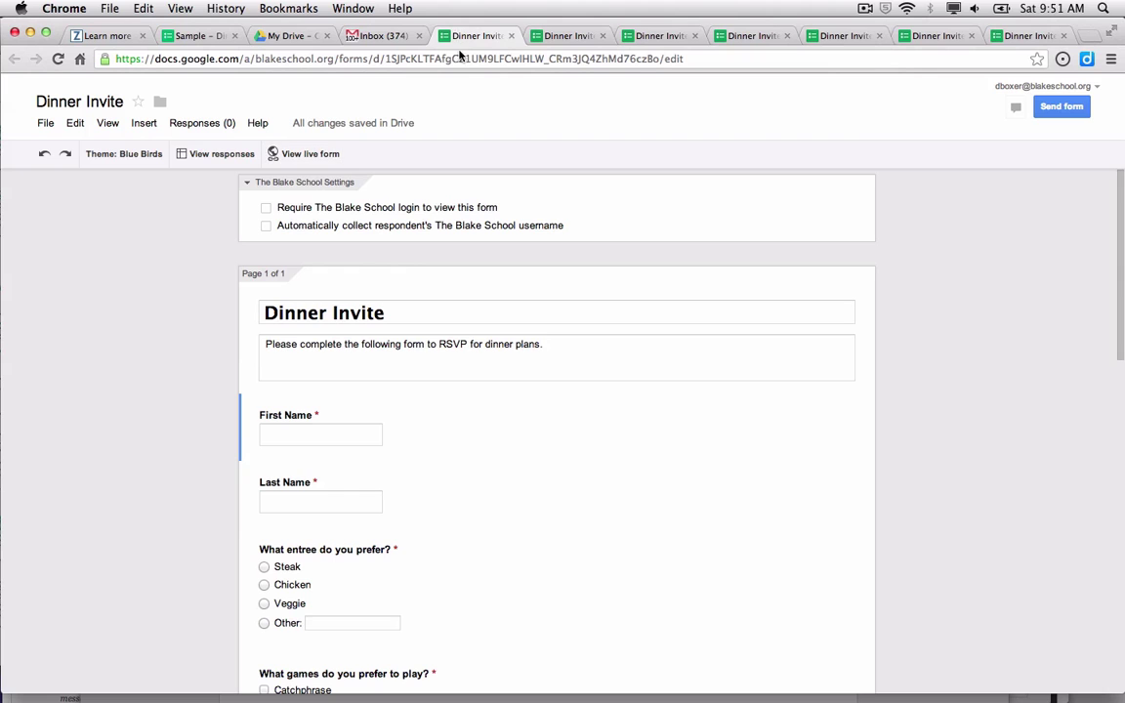
left_click(407, 207)
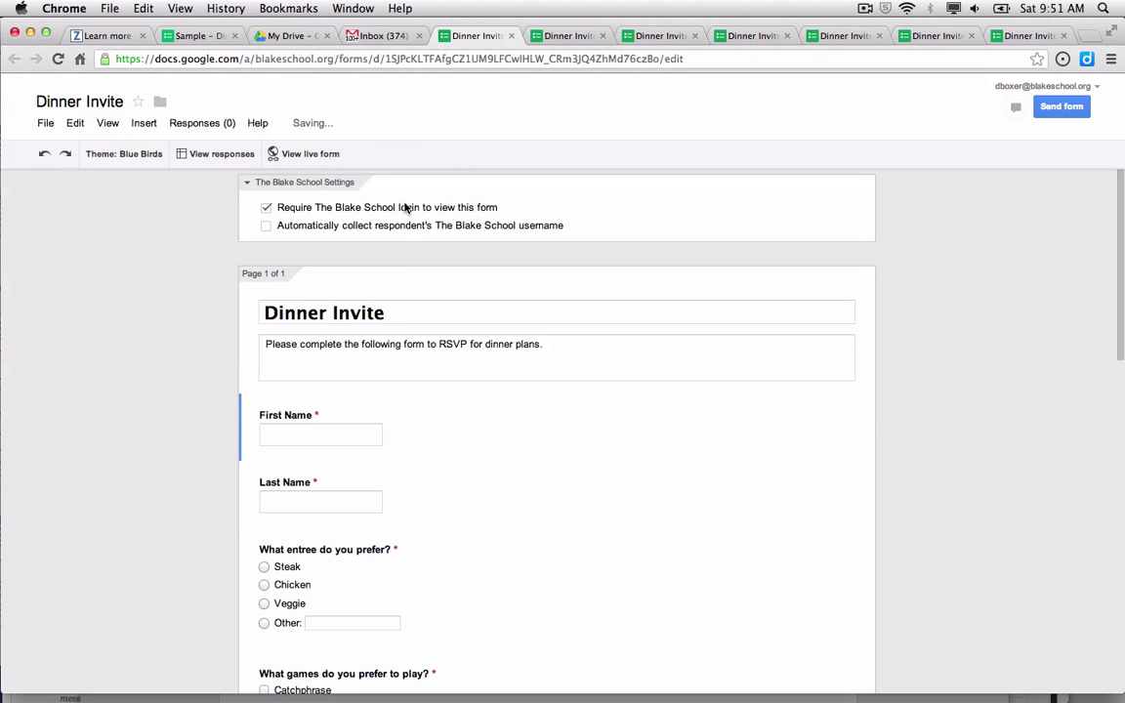
key("super+Tab")
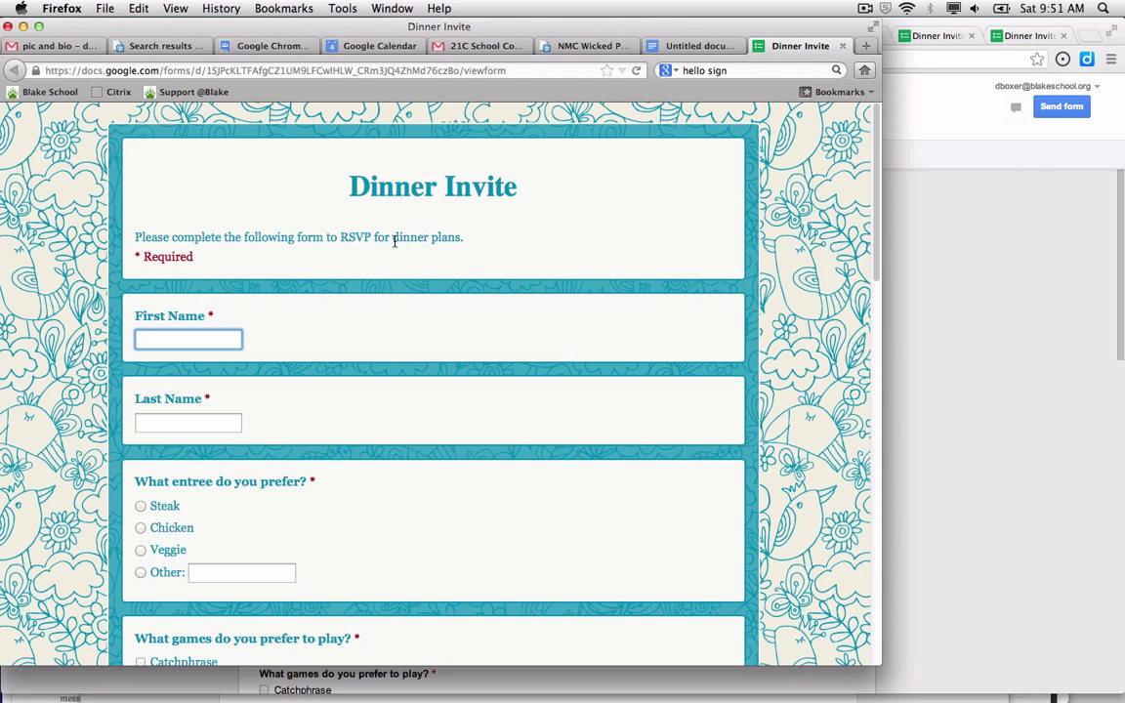
key("super+r")
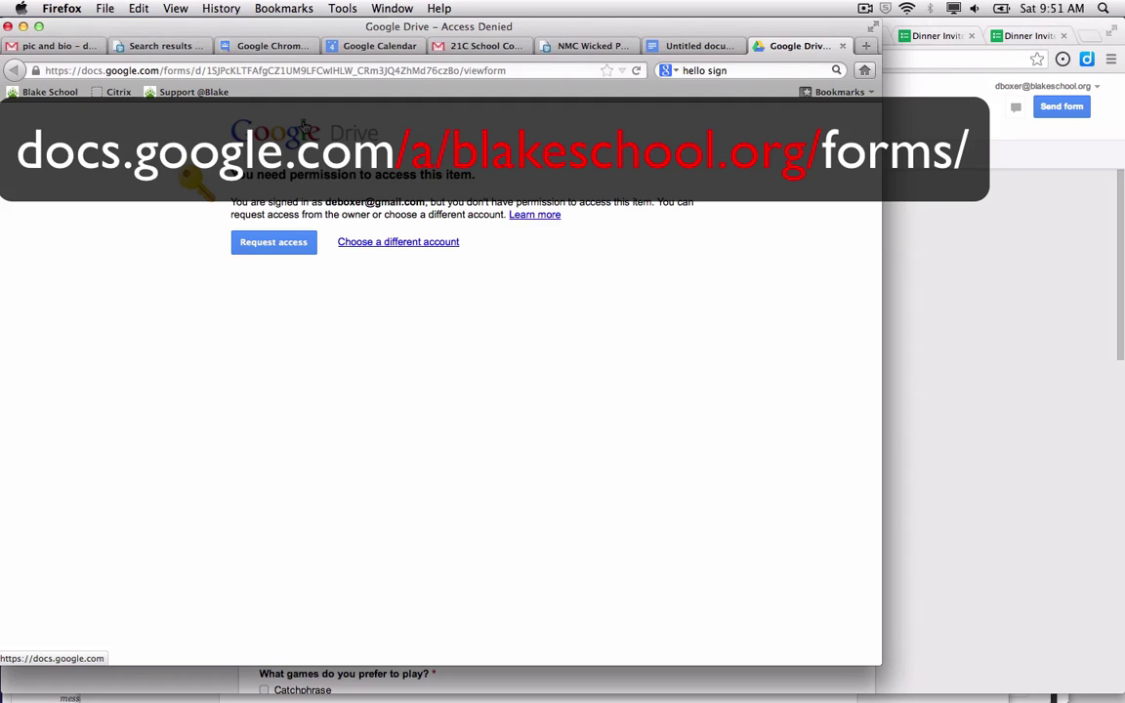
Step: Uncheck the school login requirement and turn off Accepting responses in the Responses menu
left_click(918, 294)
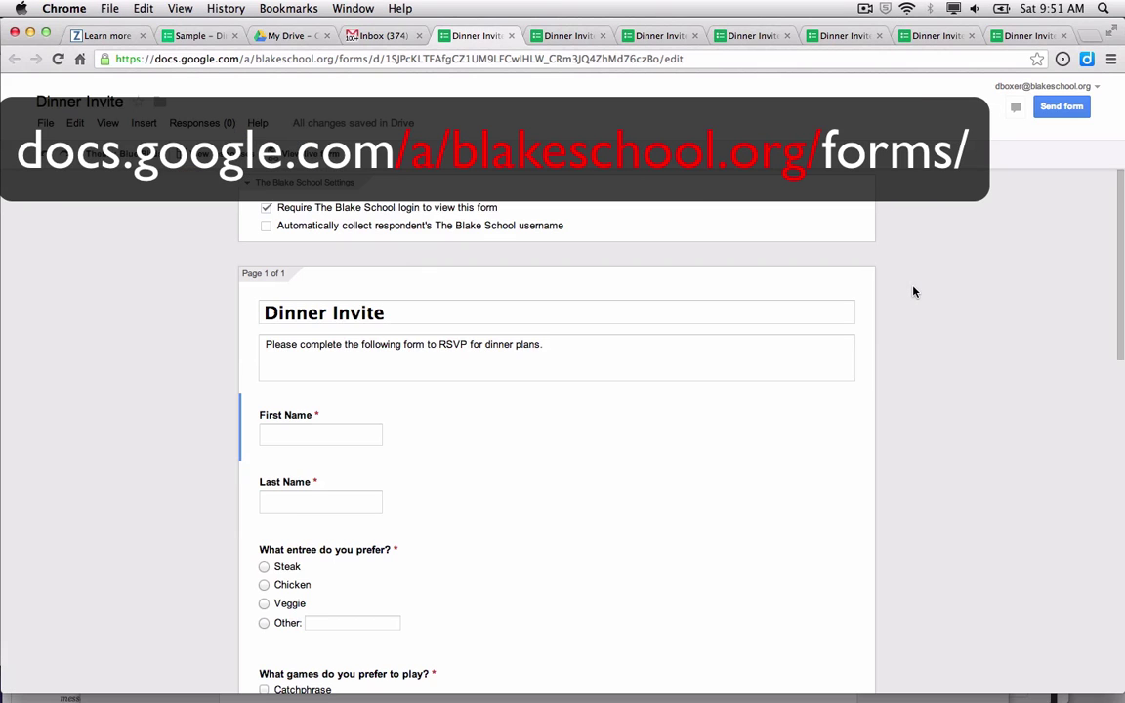
left_click(432, 209)
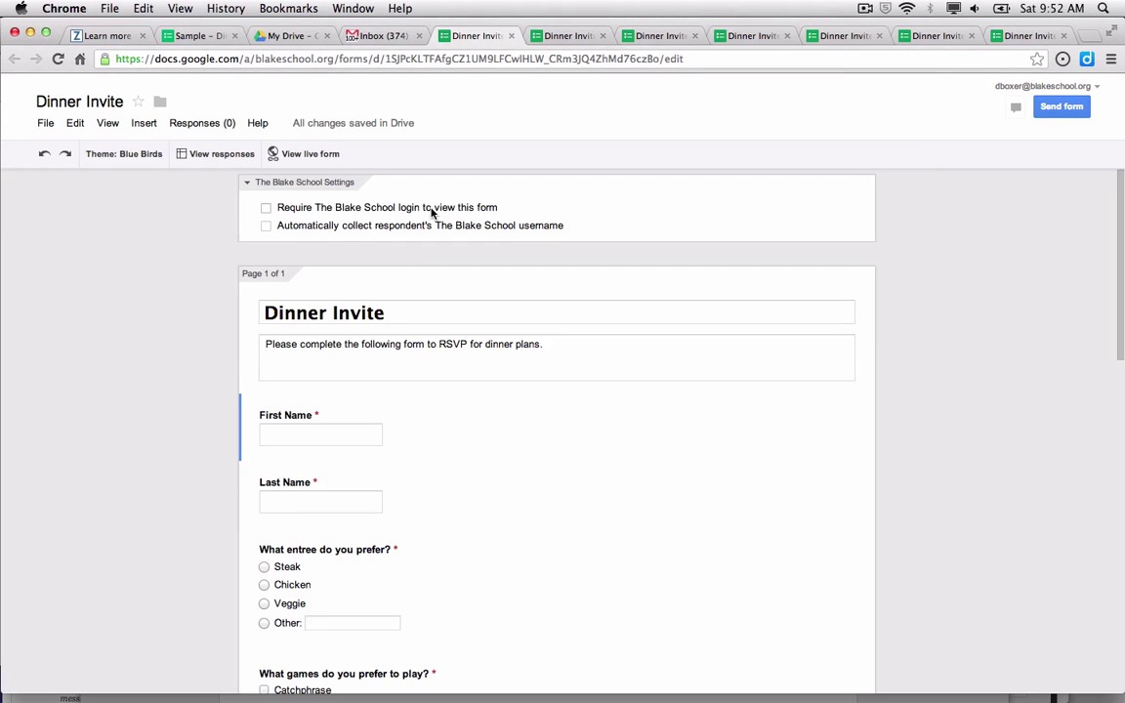
left_click(189, 127)
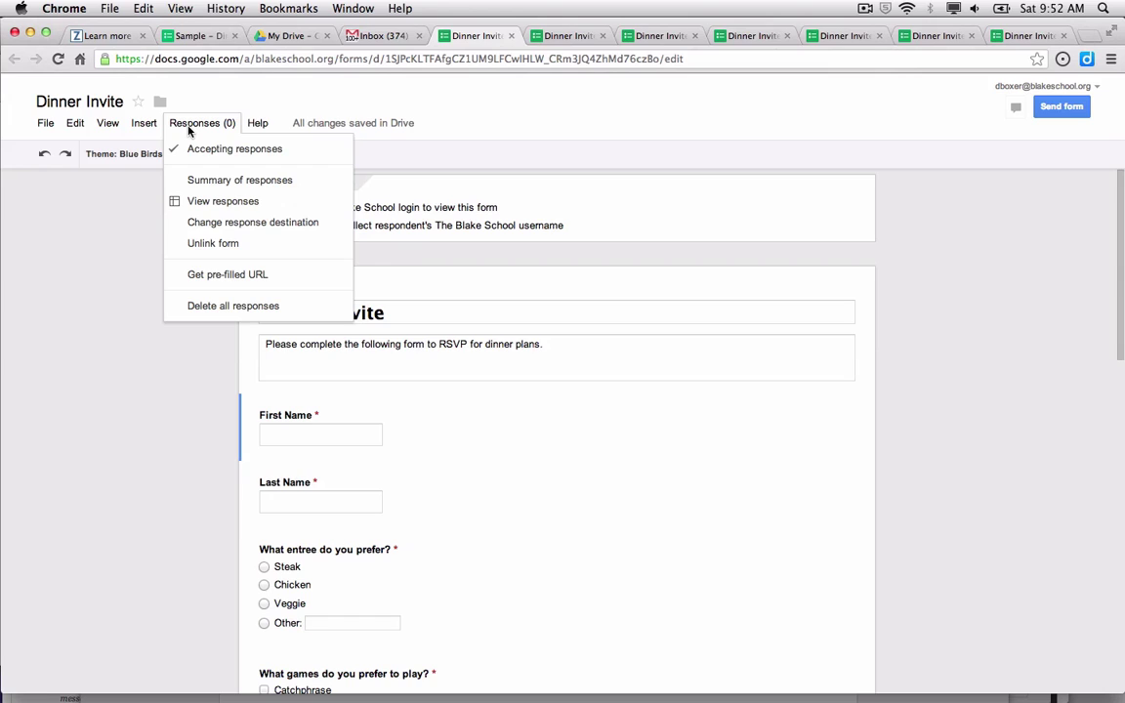
left_click(193, 150)
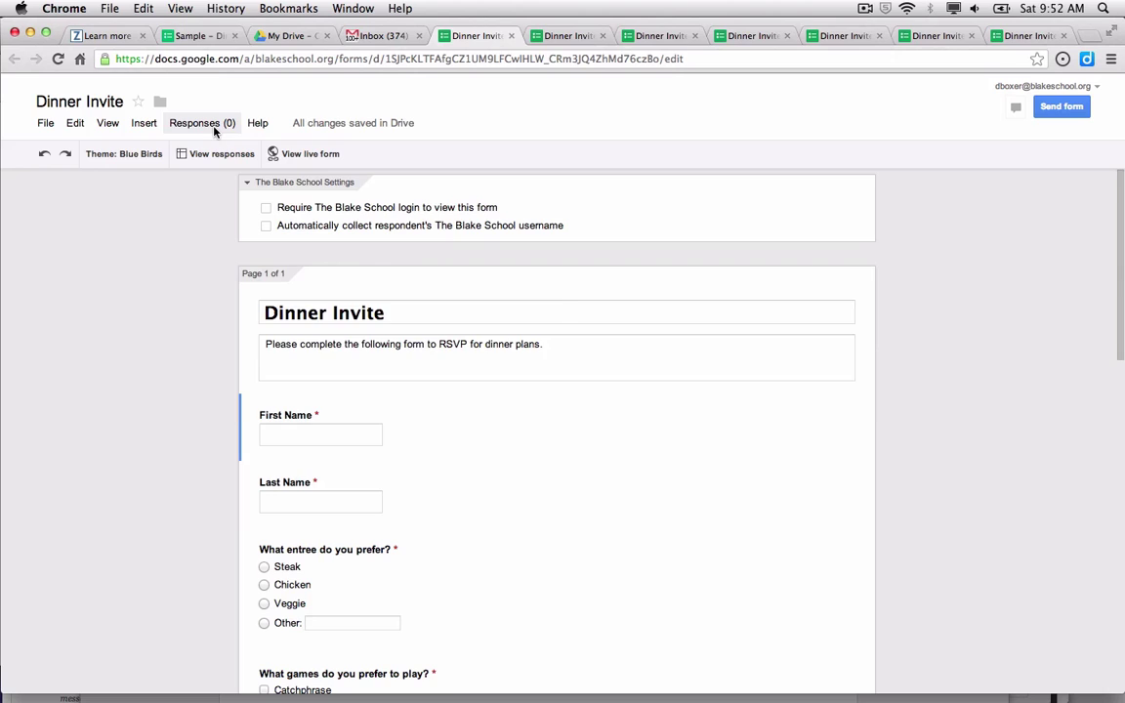
Step: Reload the form in Firefox to confirm it is closed, then reopen the Responses menu
key("super+Tab")
key("super+r")
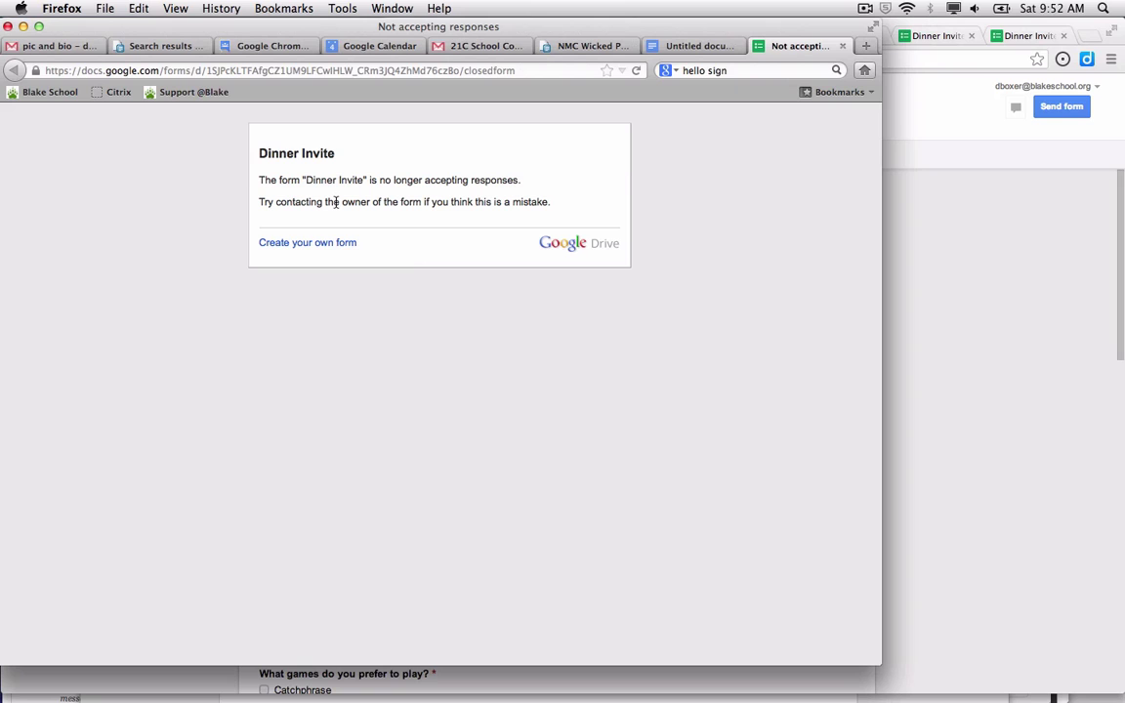
key("super+Tab")
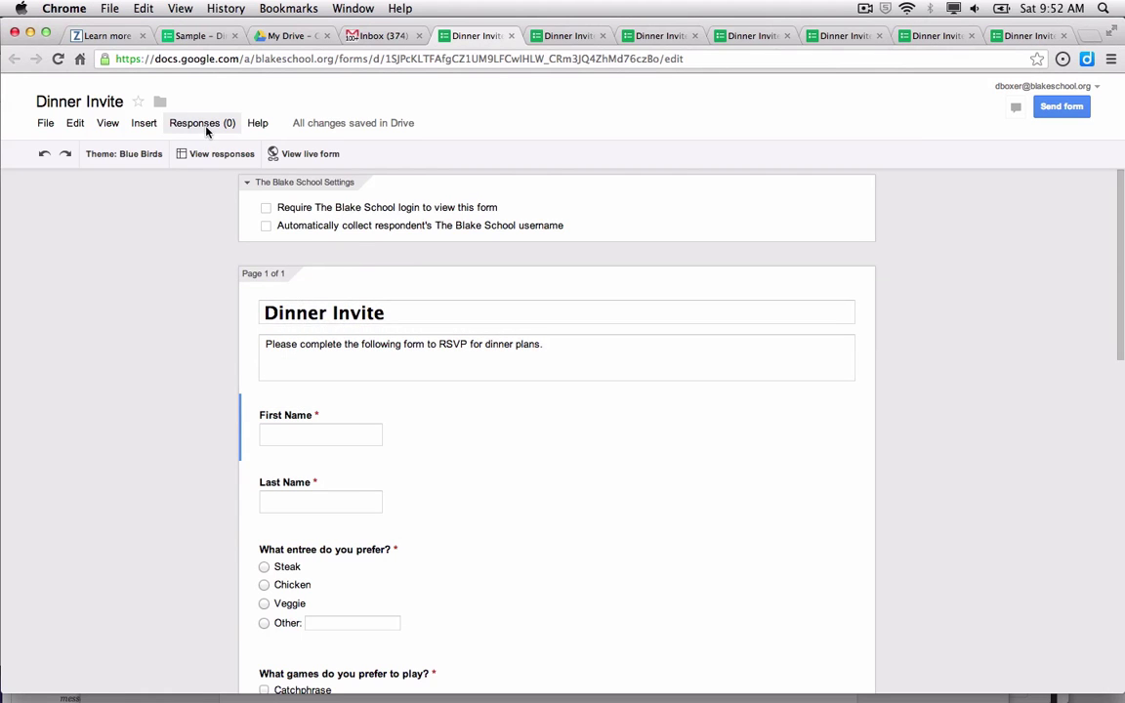
left_click(202, 123)
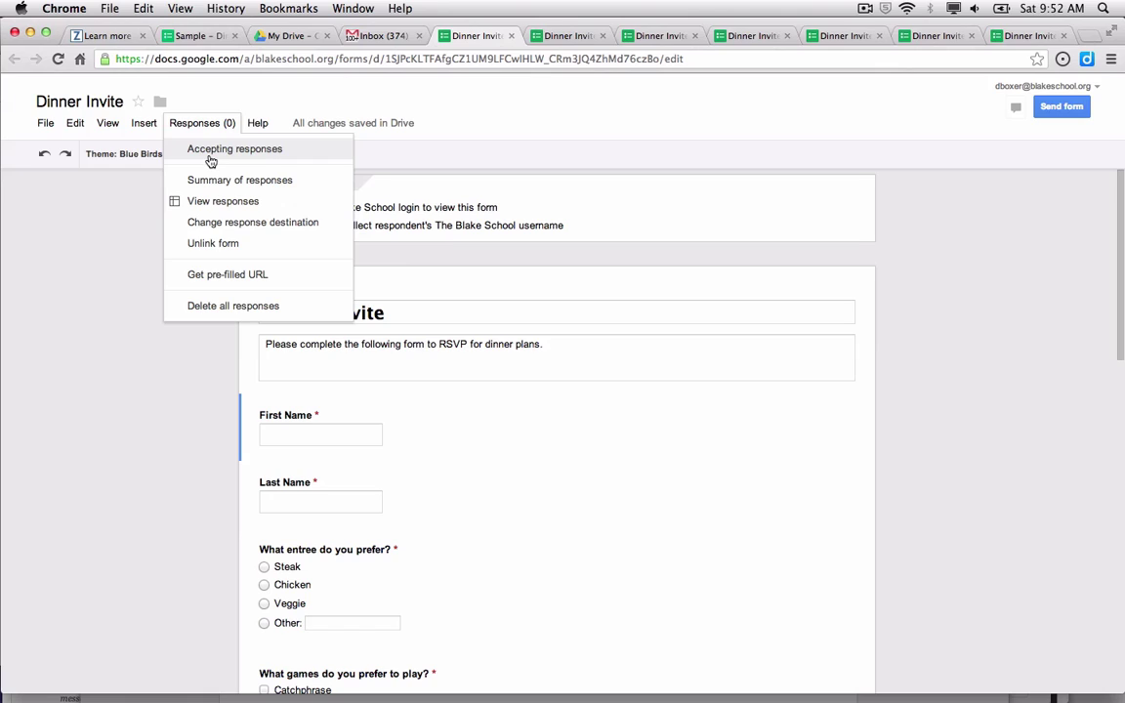